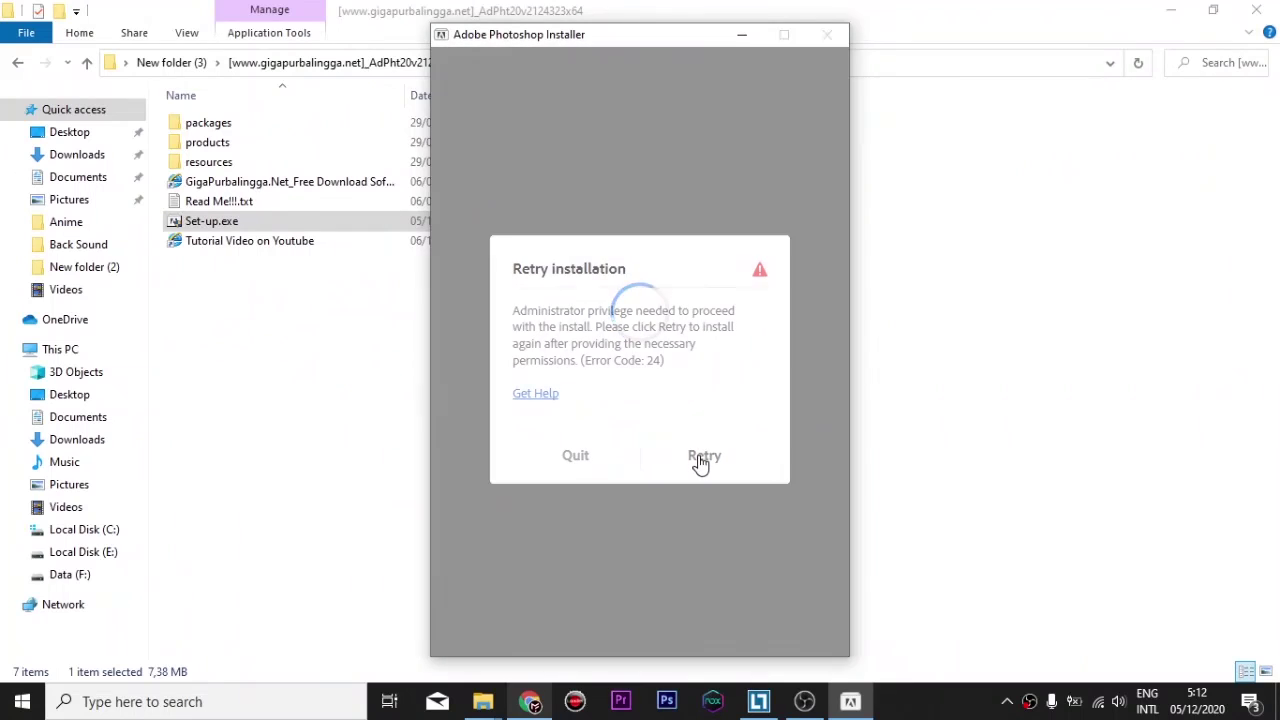
# Step: Retry the Error Code 24 installation twice, then request quitting the installer
pyautogui.click(703, 460)
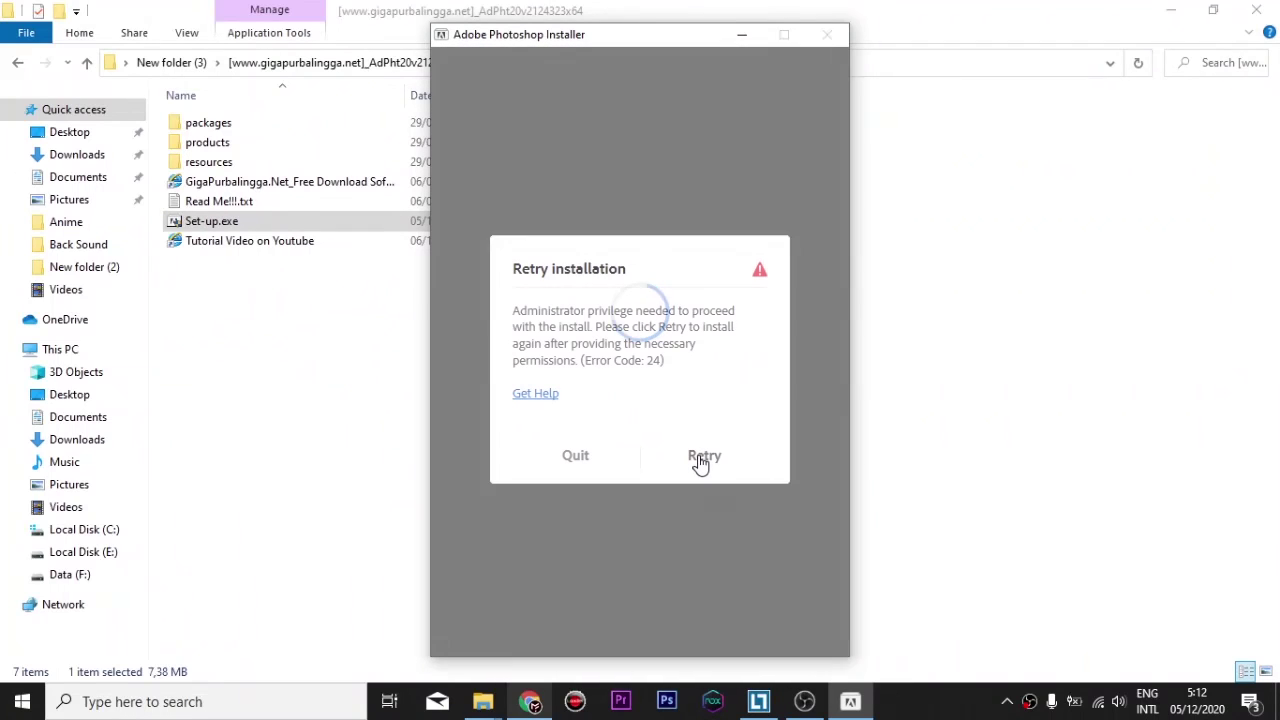
pyautogui.click(703, 460)
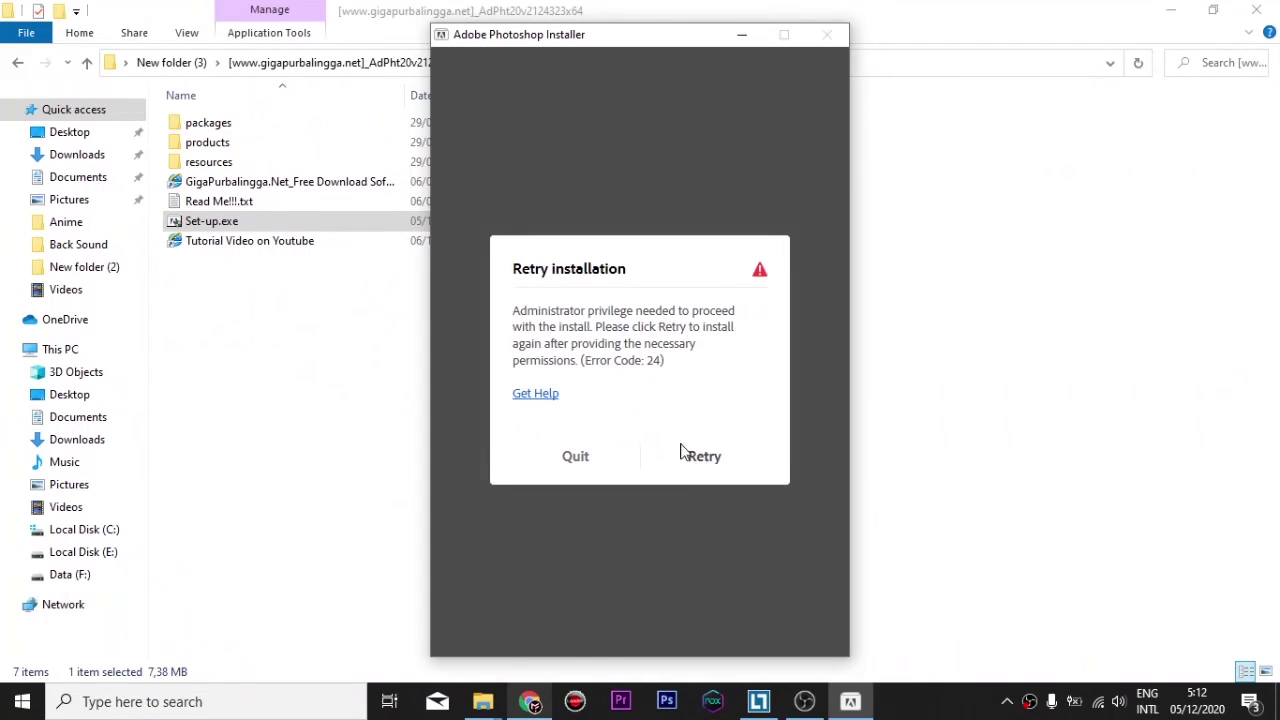
pyautogui.click(577, 459)
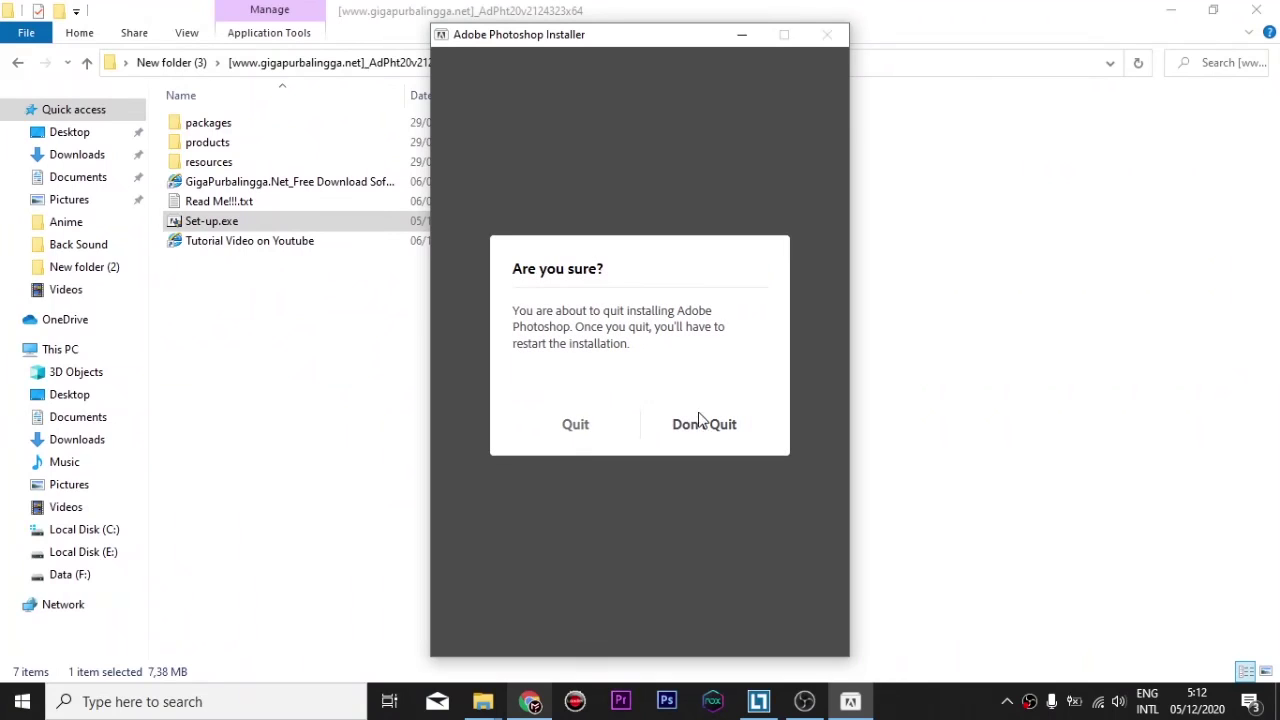
pyautogui.click(687, 427)
pyautogui.click(588, 452)
# Step: Confirm quitting the installer and open the Photoshop .rar archive in WinRAR
pyautogui.click(580, 429)
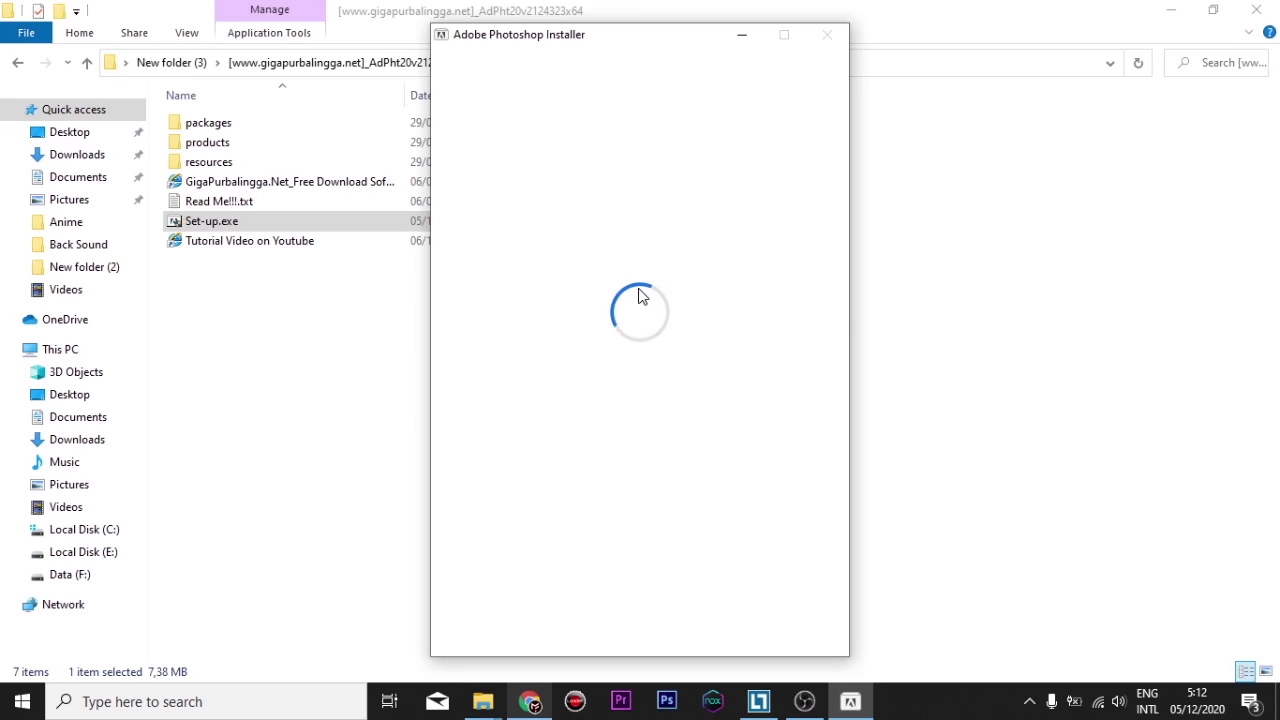
pyautogui.click(19, 64)
pyautogui.doubleClick(292, 148)
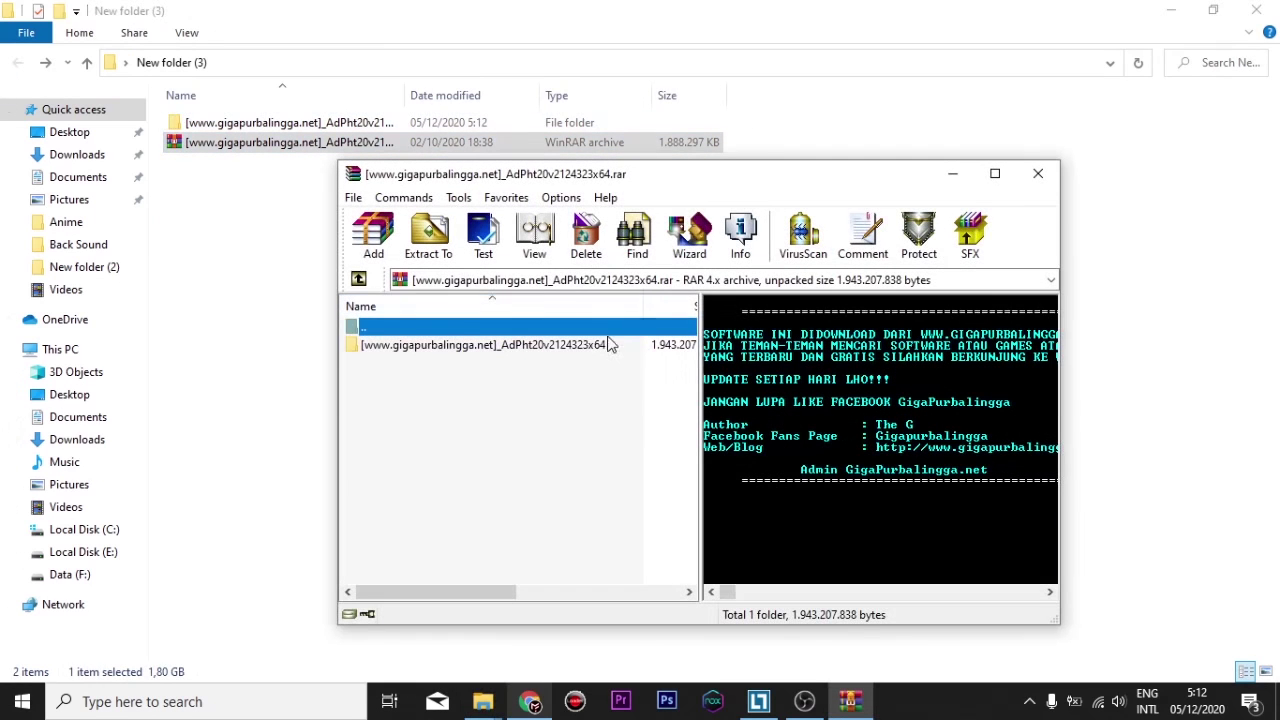
# Step: Enter the archive's top folder, widen the file list, and select Set-up.exe
pyautogui.doubleClick(600, 346)
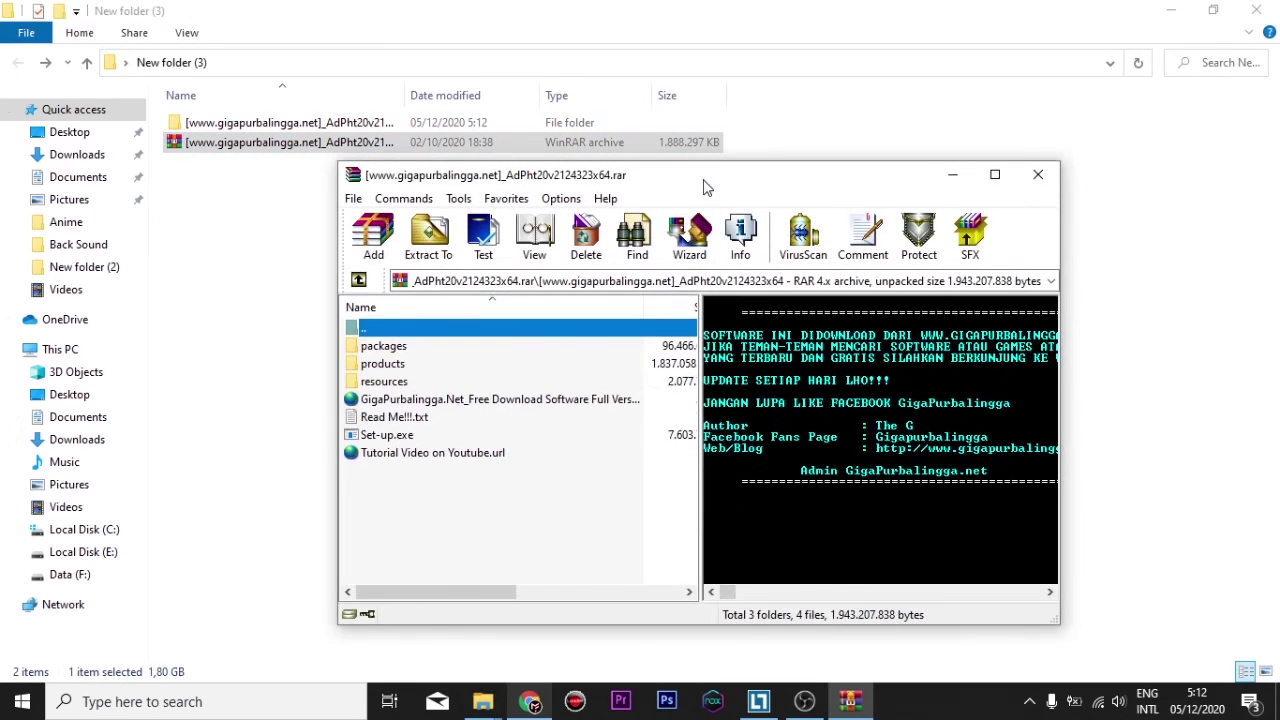
pyautogui.moveTo(706, 175); pyautogui.dragTo(684, 95)
pyautogui.moveTo(679, 240); pyautogui.dragTo(908, 272)
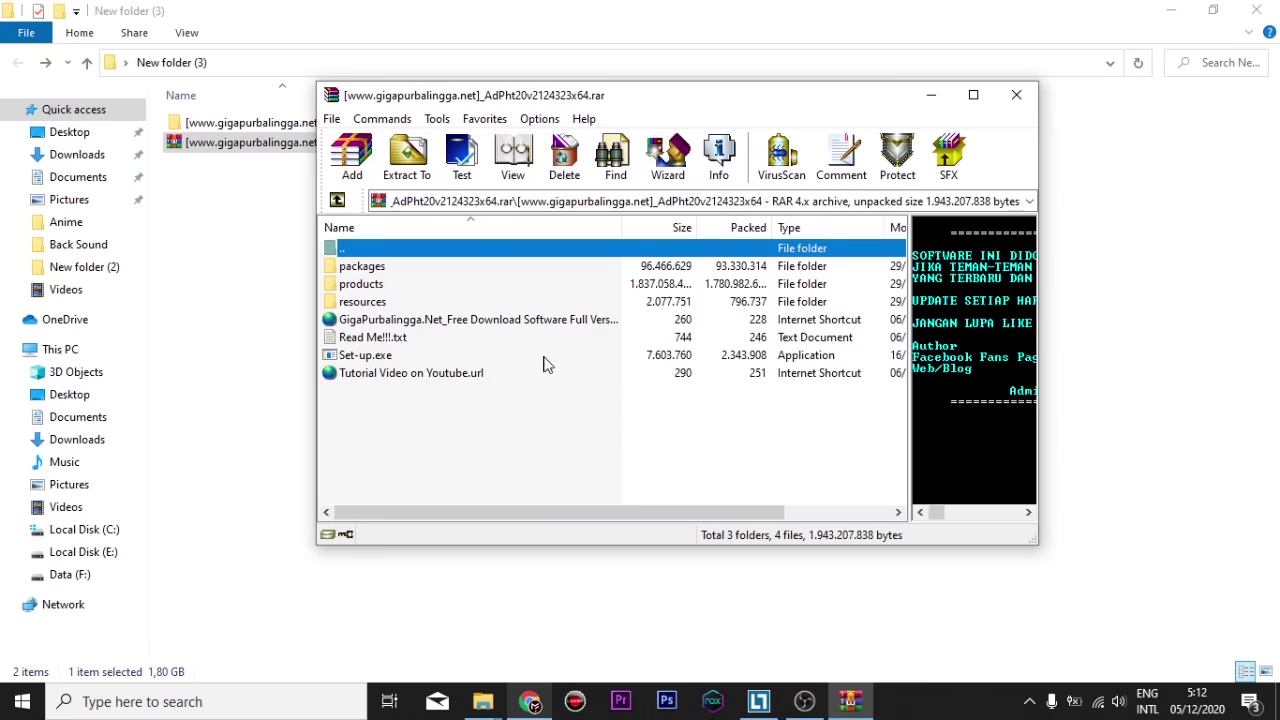
pyautogui.click(363, 358)
# Step: Run Set-up.exe and install Photoshop 21.2.4 in English (North America) to the default location
pyautogui.doubleClick(363, 358)
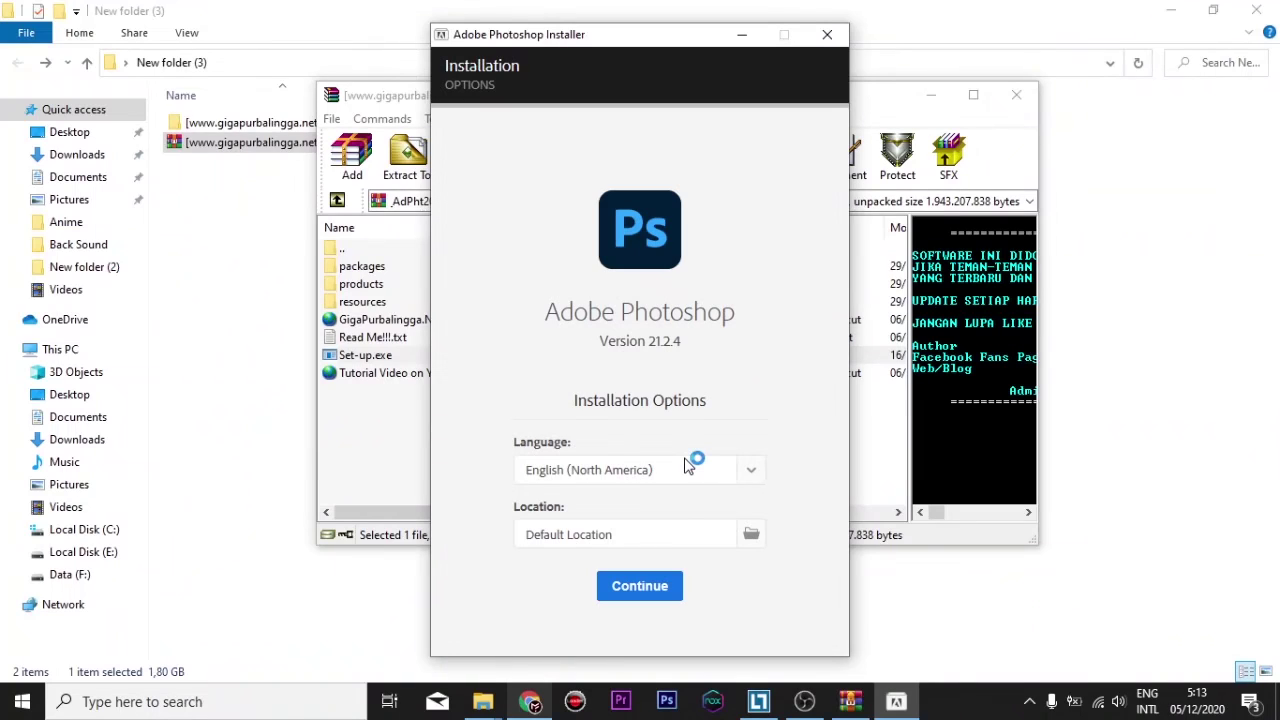
pyautogui.click(655, 590)
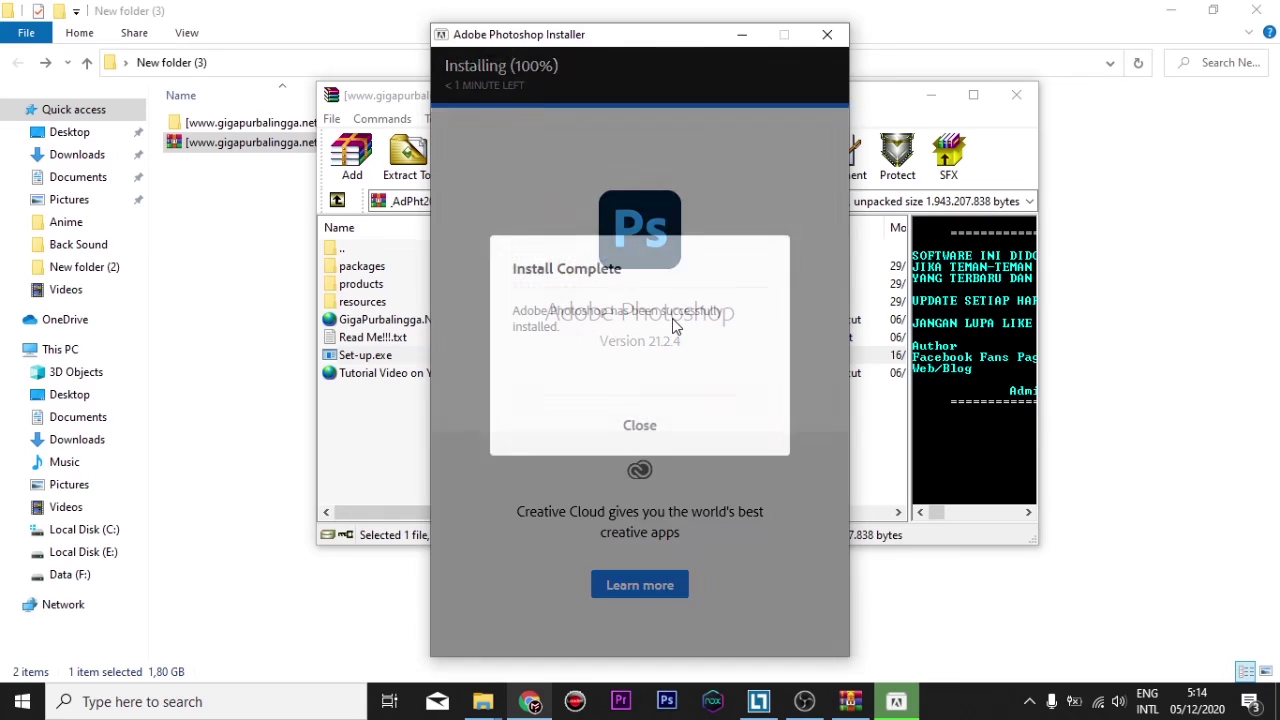
# Step: Close the finished installer and launch Adobe Photoshop 2020 from the Start menu
pyautogui.click(640, 425)
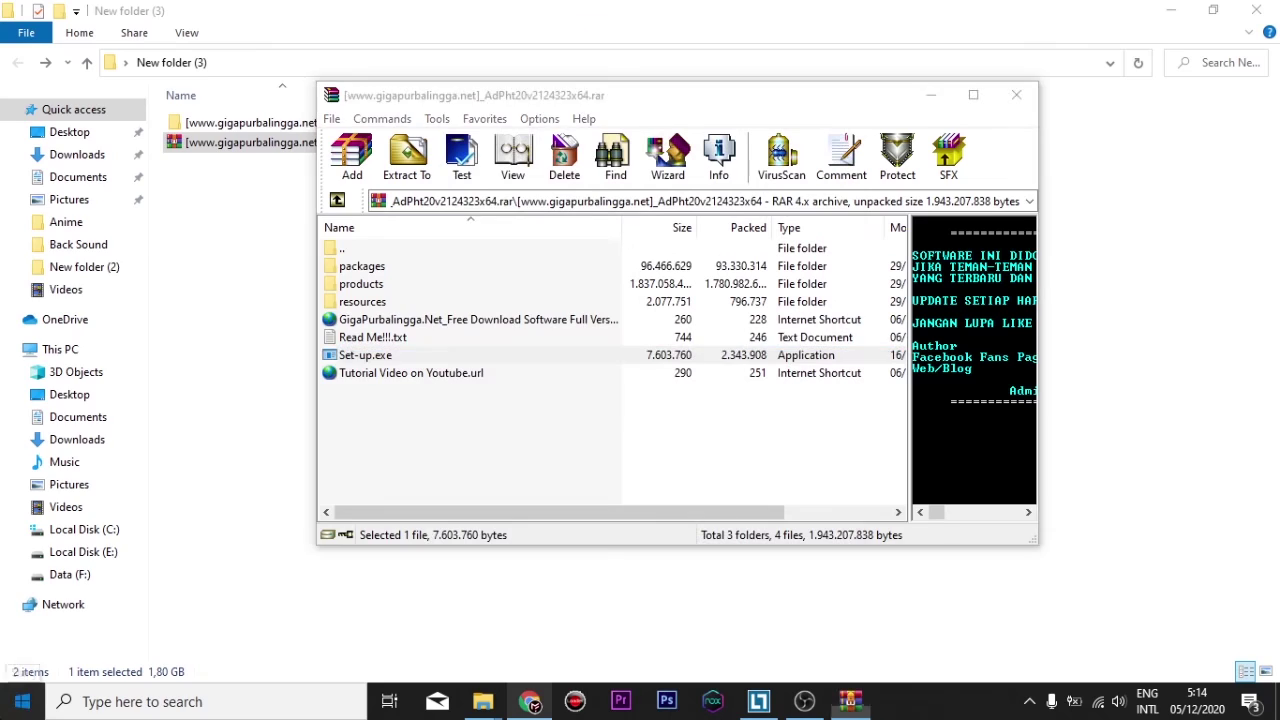
pyautogui.click(22, 701)
pyautogui.click(194, 146)
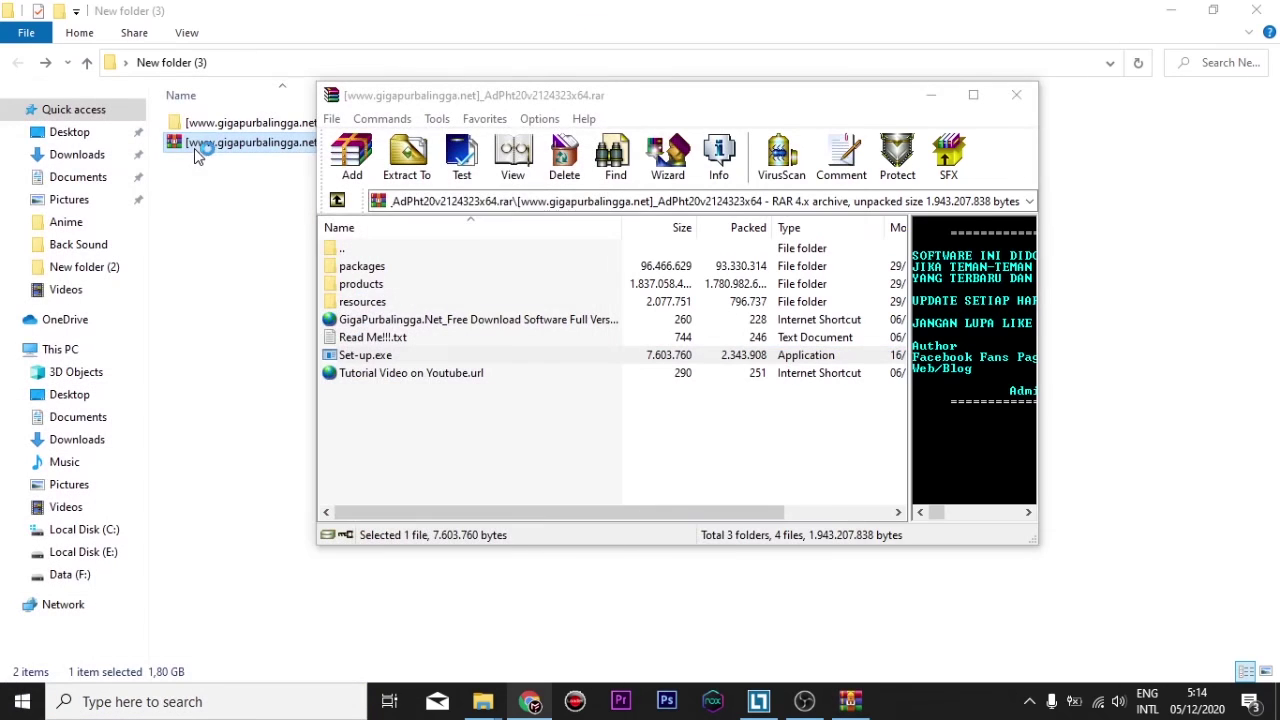